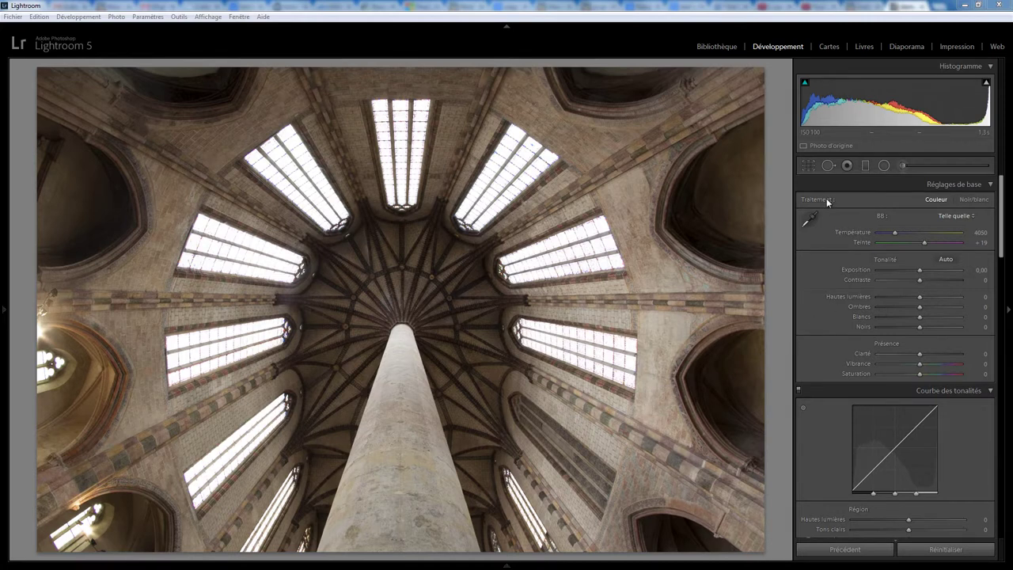
Preview black-and-white, then test Temperature changes and reset it to 4050
{"action": "left_click", "coordinate": [976, 201]}
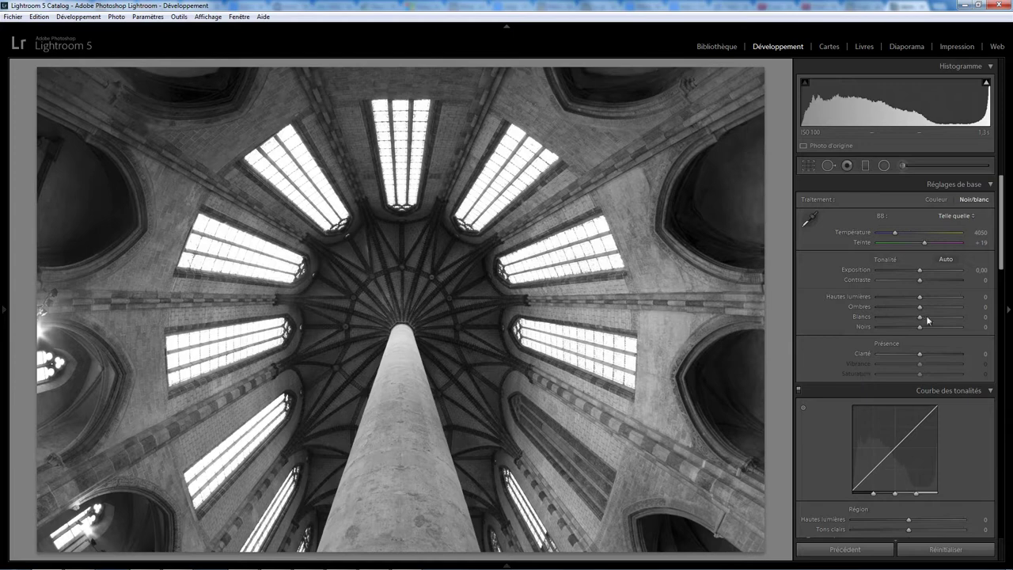
{"action": "left_click", "coordinate": [930, 199]}
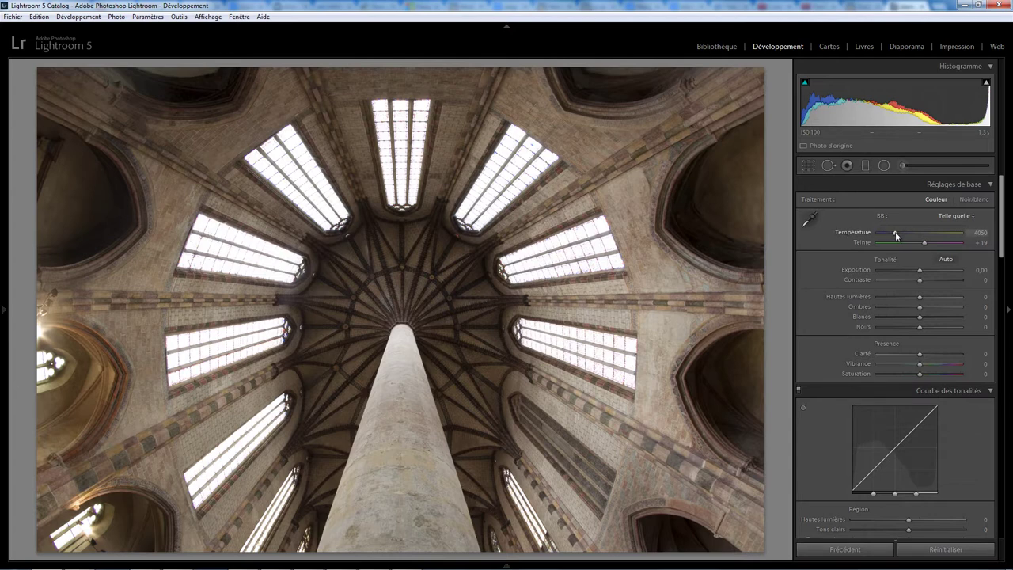
{"action": "left_click_drag", "start_coordinate": [895, 233], "coordinate": [910, 233]}
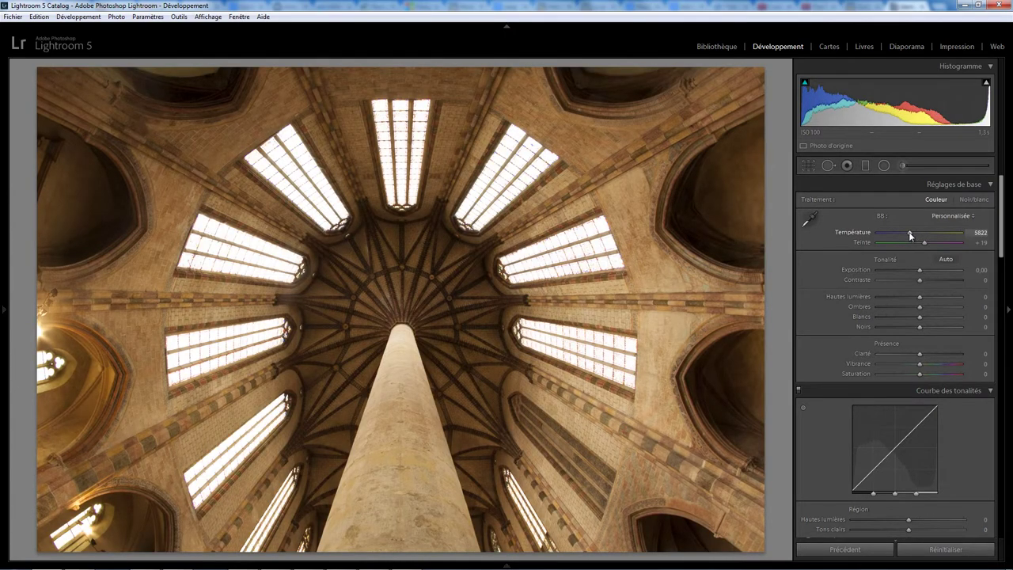
{"action": "left_click_drag", "start_coordinate": [908, 234], "coordinate": [888, 232]}
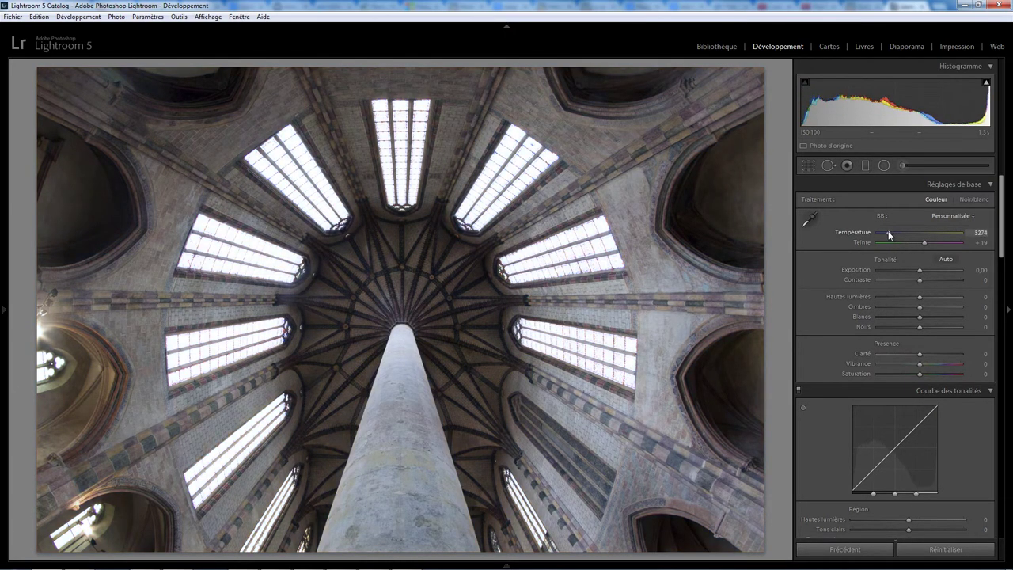
{"action": "double_click", "coordinate": [889, 233]}
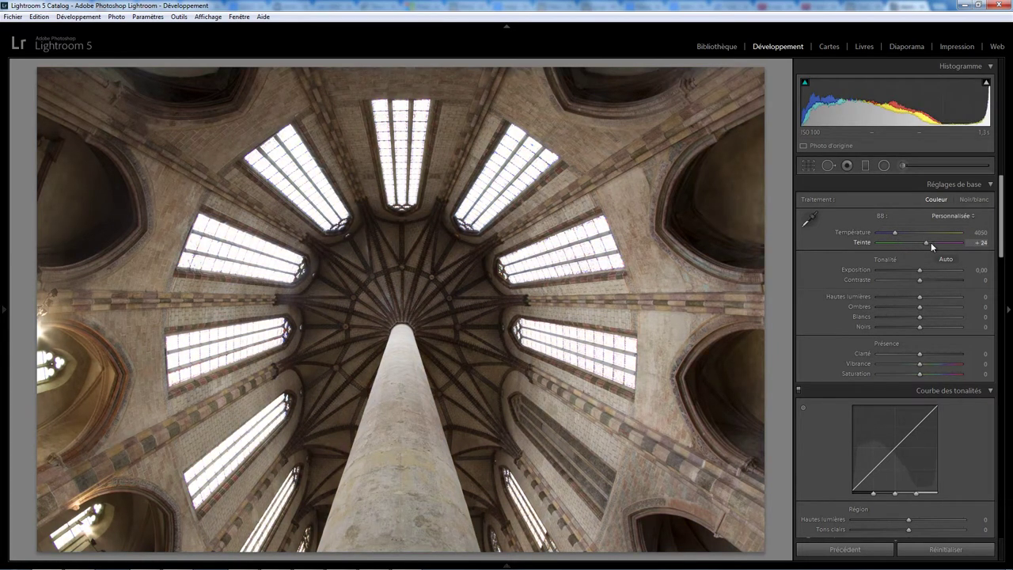
Test Tint and reset it to +19, then sample a neutral spot to cool Temperature to 3800
{"action": "mouse_move", "coordinate": [926, 243]}
{"action": "left_mouse_down"}
{"action": "mouse_move", "coordinate": [940, 242]}
{"action": "mouse_move", "coordinate": [903, 243]}
{"action": "left_mouse_up"}
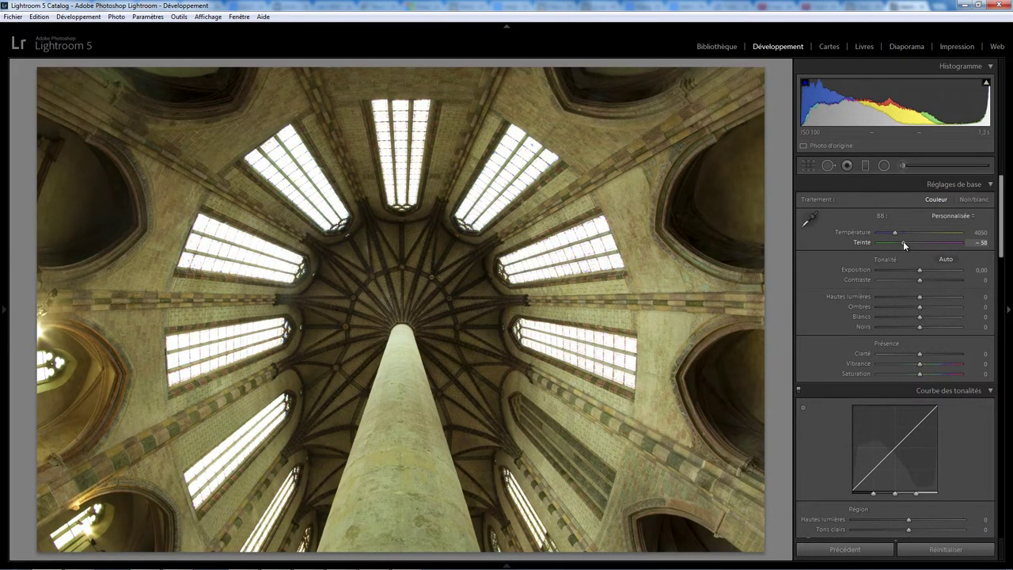
{"action": "double_click", "coordinate": [903, 242]}
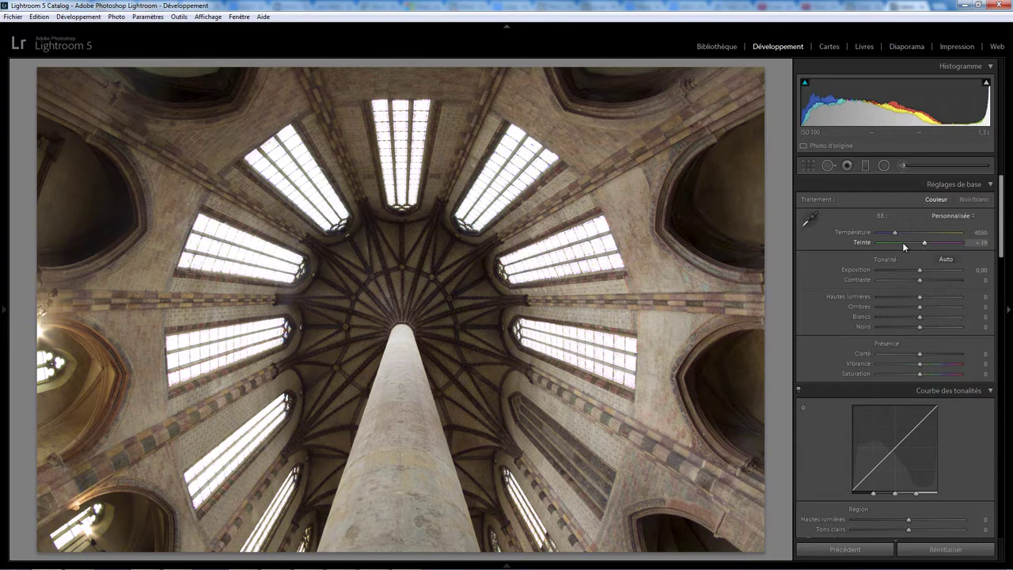
{"action": "left_click", "coordinate": [809, 219]}
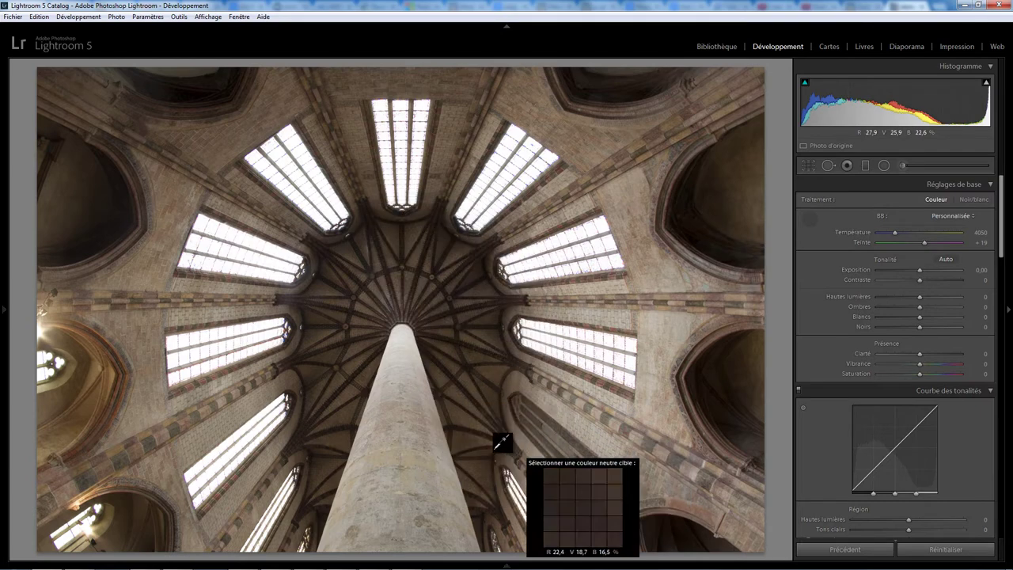
{"action": "left_click", "coordinate": [405, 362]}
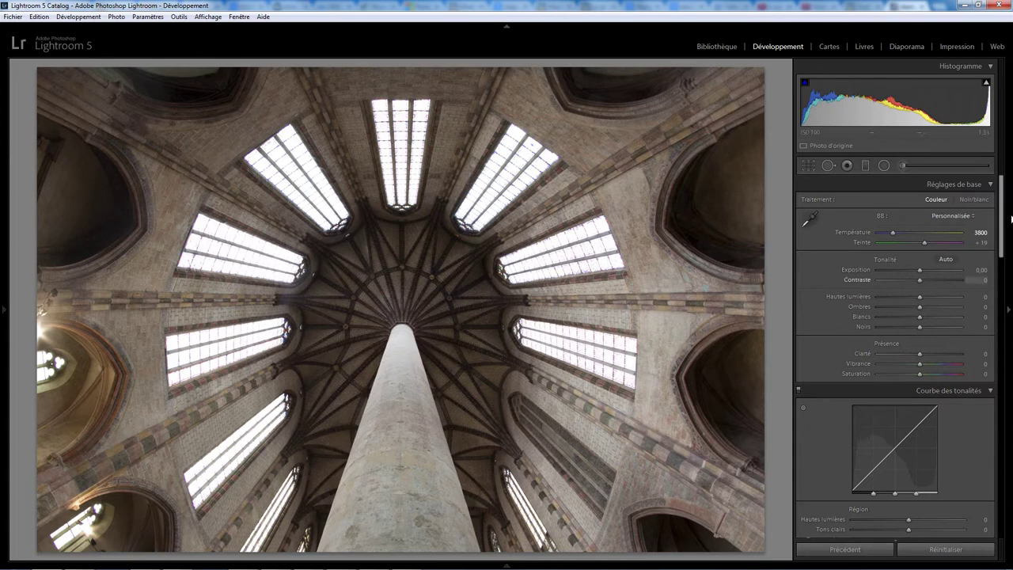
Choose the Telle quelle white balance preset, restoring Temperature 4050 and Tint +19
{"action": "left_click", "coordinate": [952, 219]}
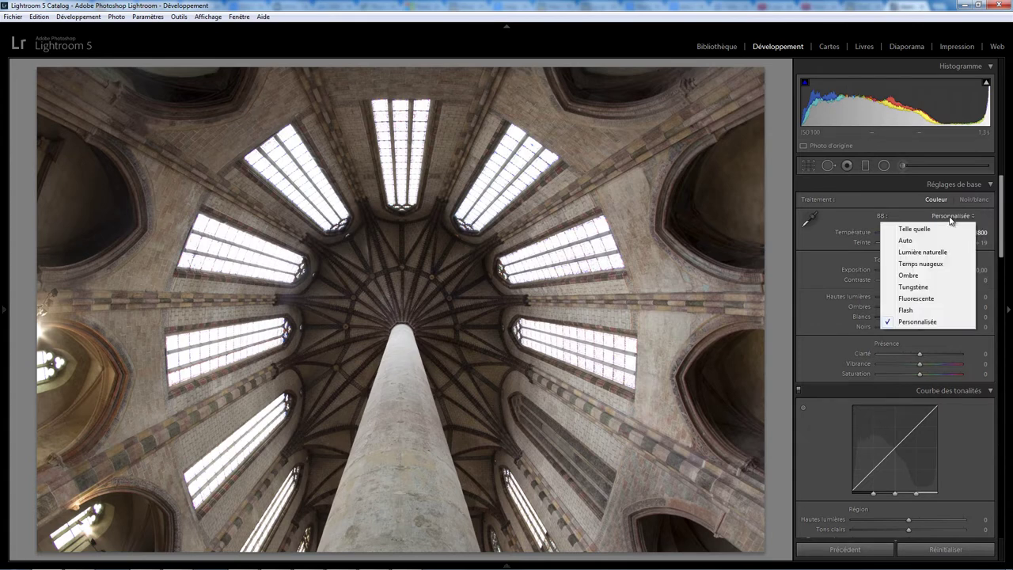
{"action": "left_click", "coordinate": [925, 232]}
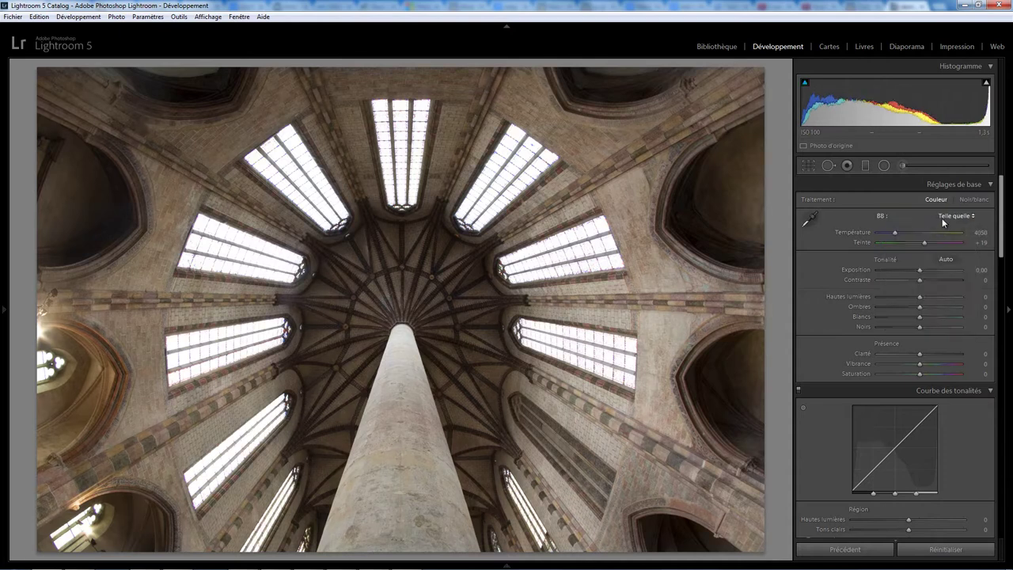
{"action": "left_click", "coordinate": [943, 216]}
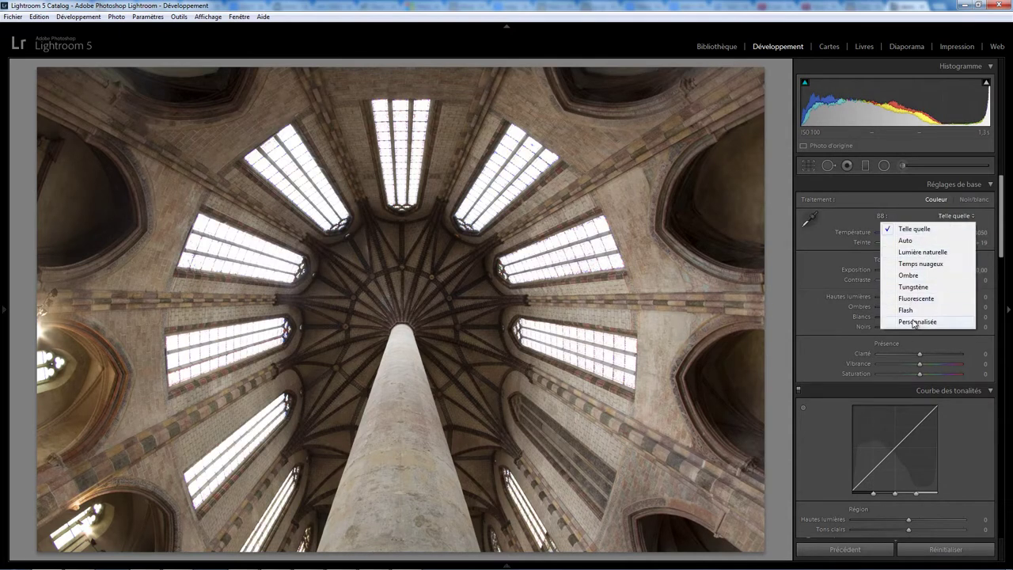
{"action": "left_click", "coordinate": [921, 230]}
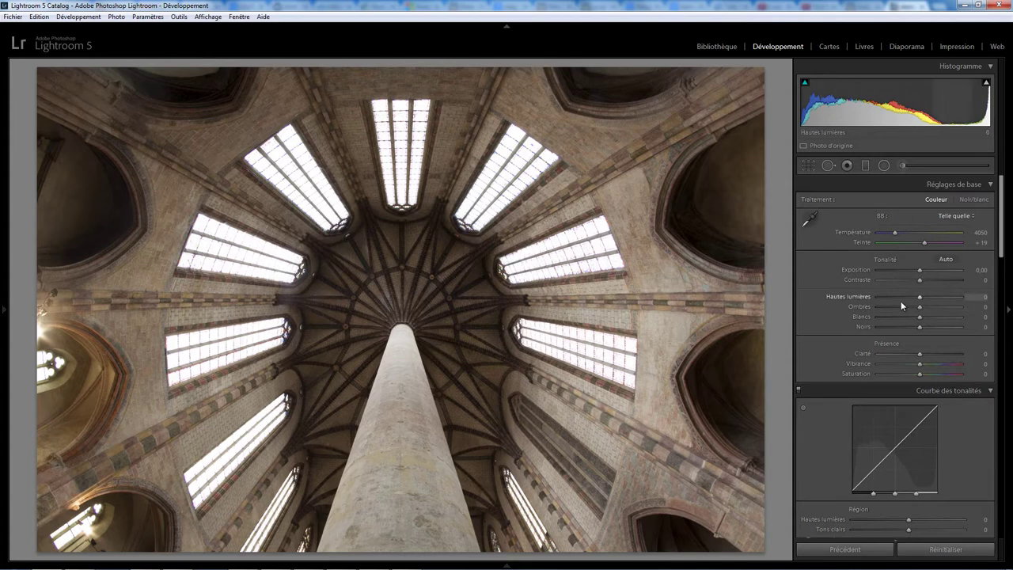
{"action": "left_click", "coordinate": [946, 259]}
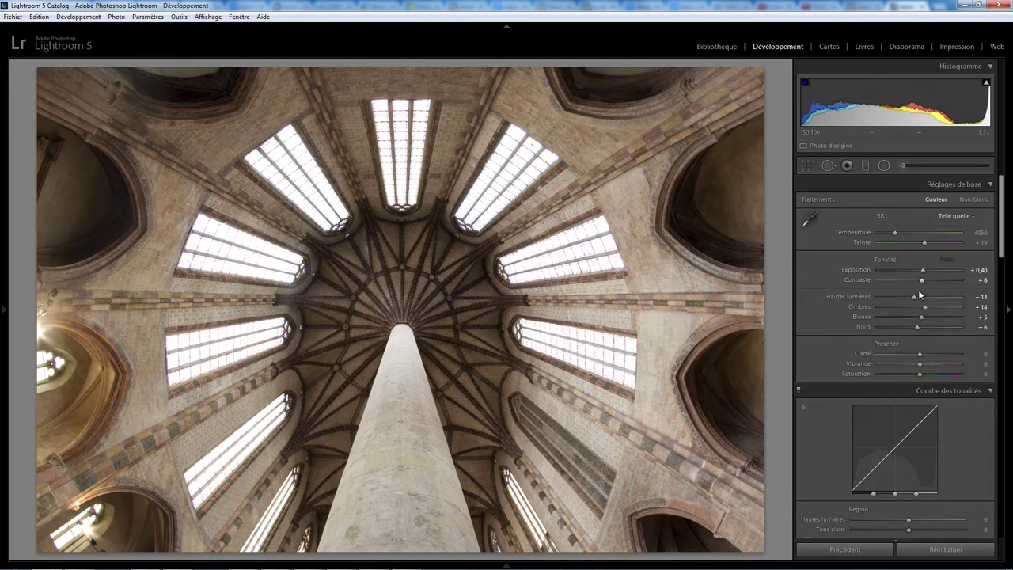
{"action": "double_click", "coordinate": [914, 296]}
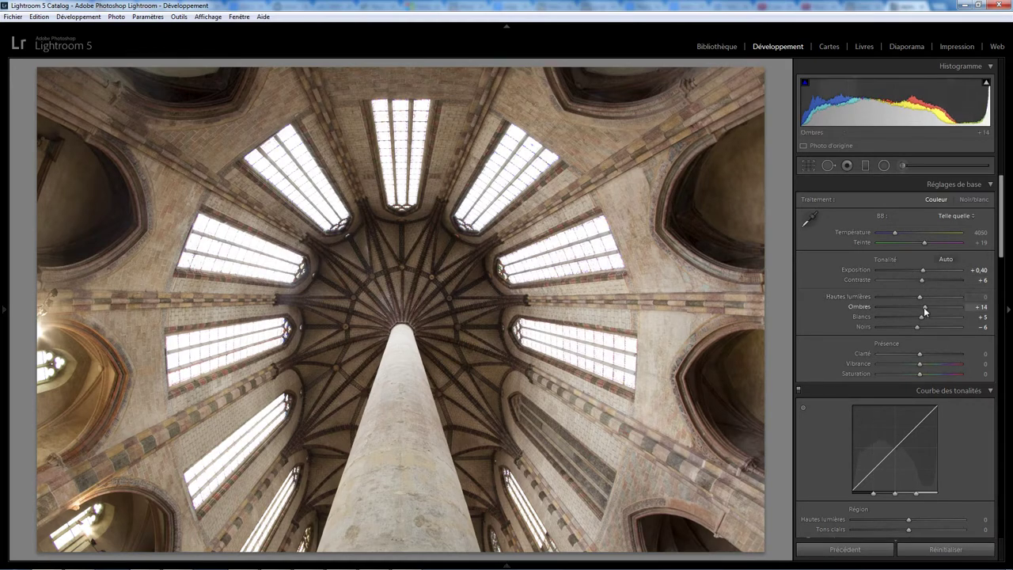
{"action": "double_click", "coordinate": [923, 307]}
{"action": "double_click", "coordinate": [921, 280]}
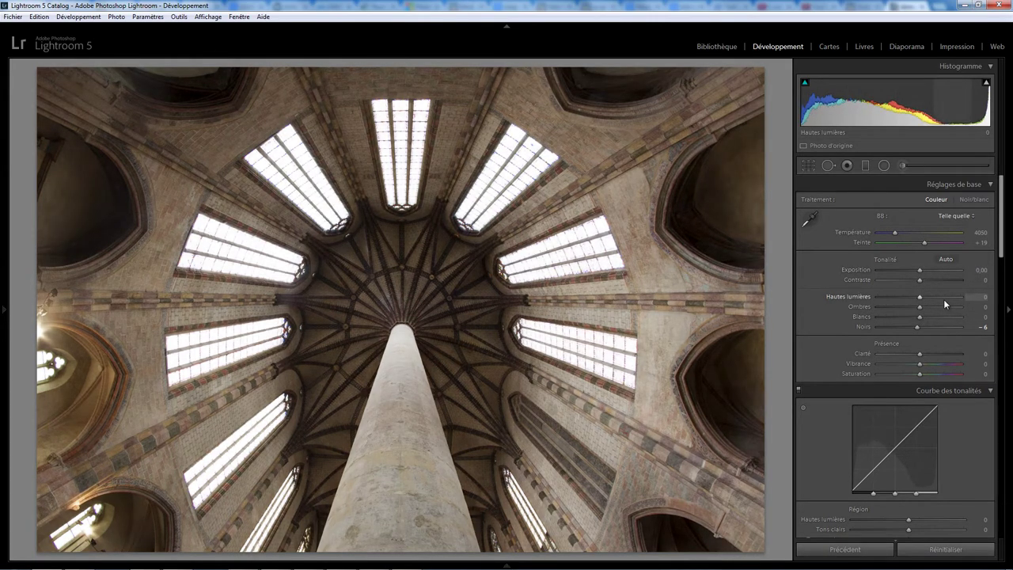
{"action": "double_click", "coordinate": [917, 326]}
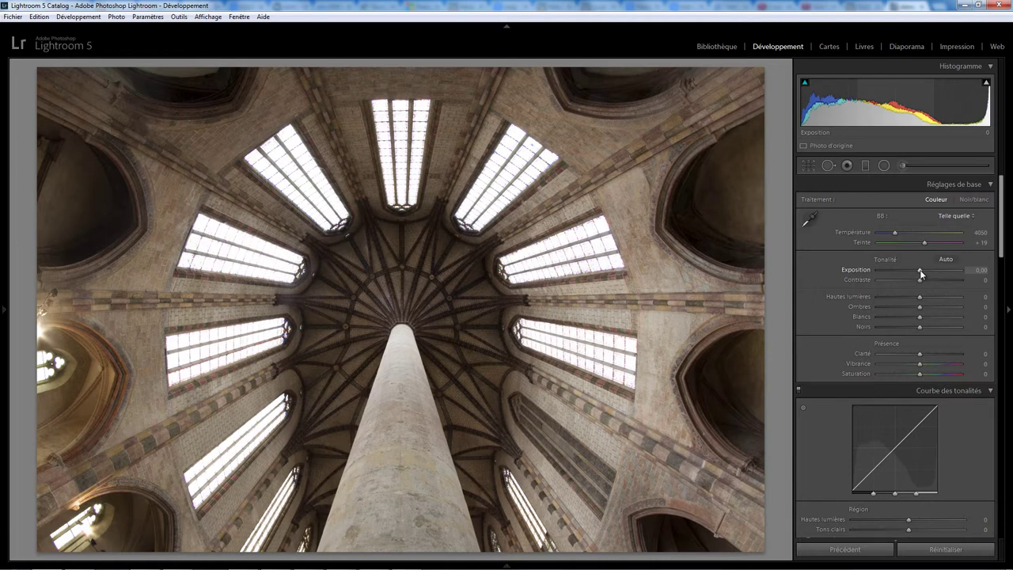
{"action": "left_click_drag", "start_coordinate": [920, 273], "coordinate": [949, 272]}
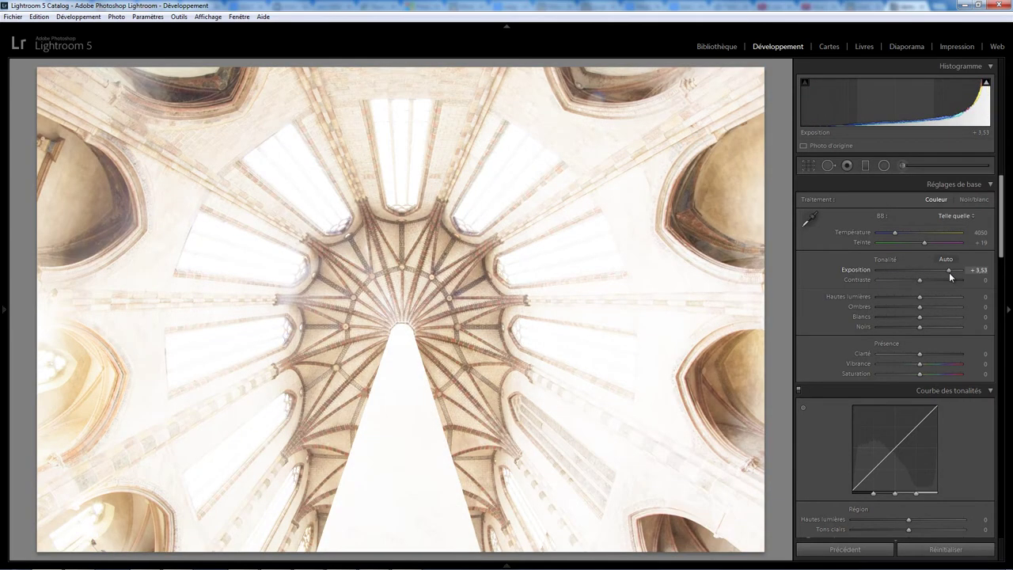
{"action": "double_click", "coordinate": [949, 269]}
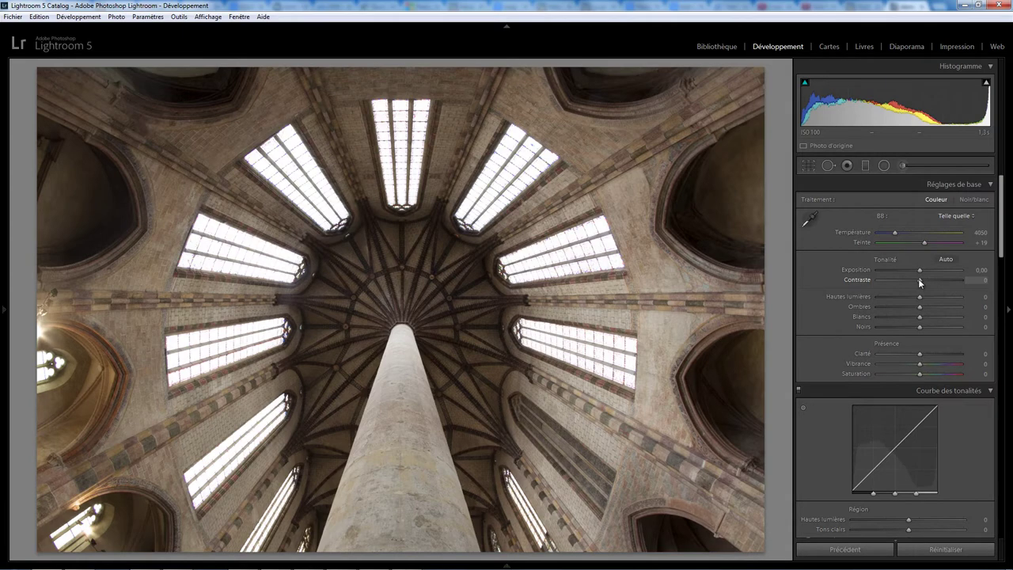
{"action": "mouse_move", "coordinate": [920, 283]}
{"action": "left_mouse_down"}
{"action": "mouse_move", "coordinate": [874, 283]}
{"action": "mouse_move", "coordinate": [965, 276]}
{"action": "left_mouse_up"}
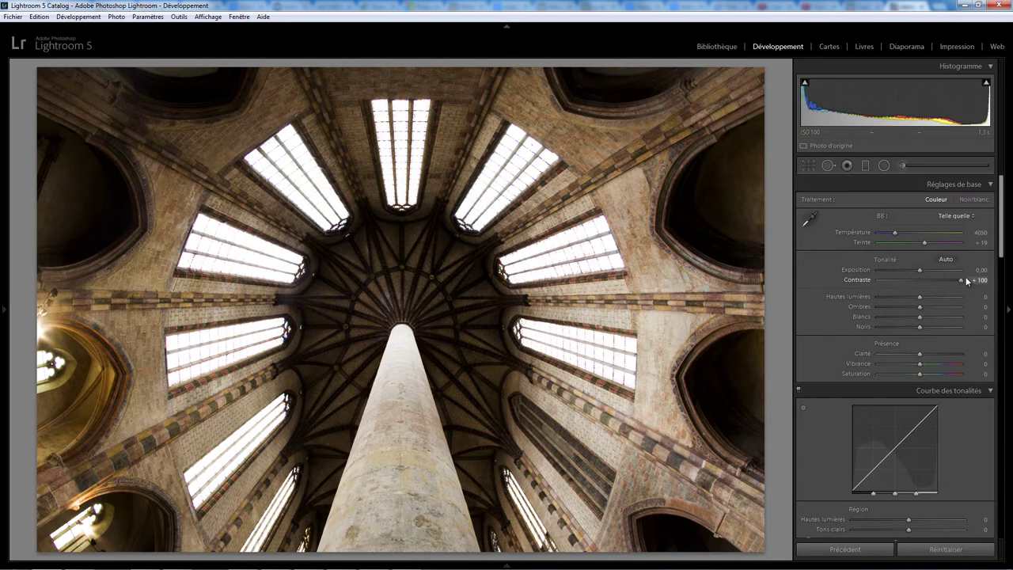
{"action": "left_click_drag", "start_coordinate": [965, 276], "coordinate": [920, 278]}
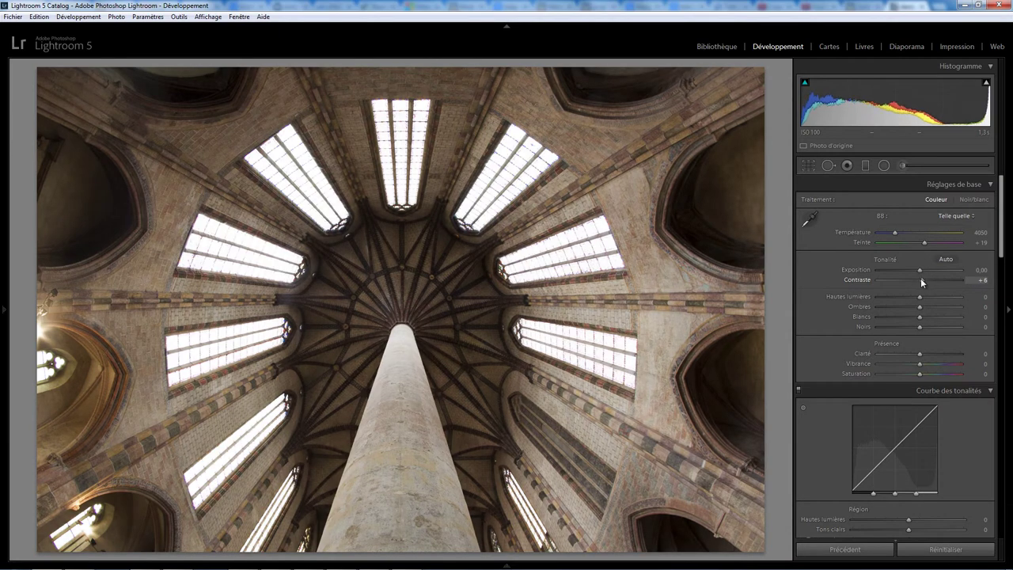
{"action": "double_click", "coordinate": [920, 278]}
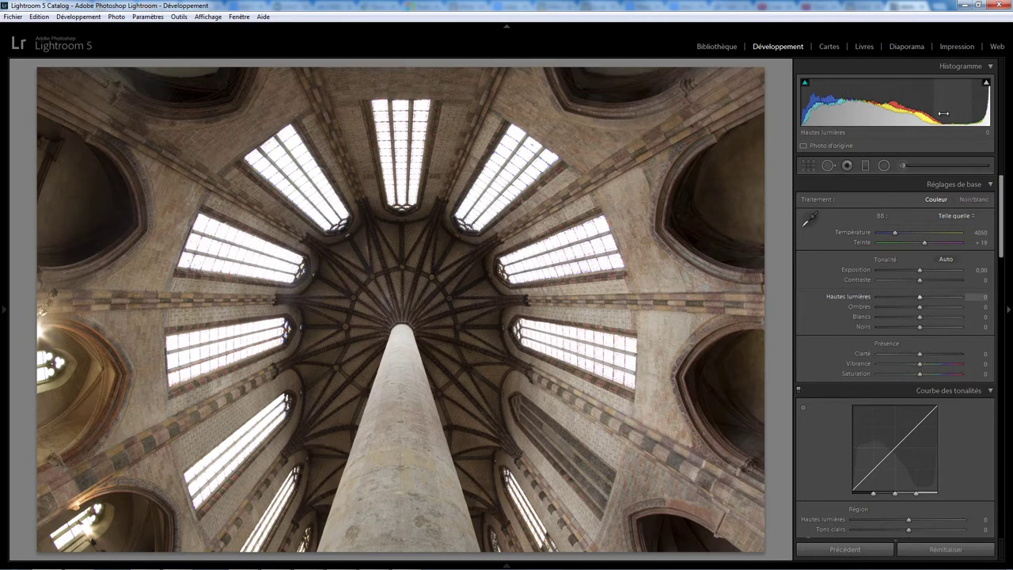
Set Highlights (Hautes lumières) to -100 and zoom in to check a stained-glass window
{"action": "left_click_drag", "start_coordinate": [919, 296], "coordinate": [876, 298]}
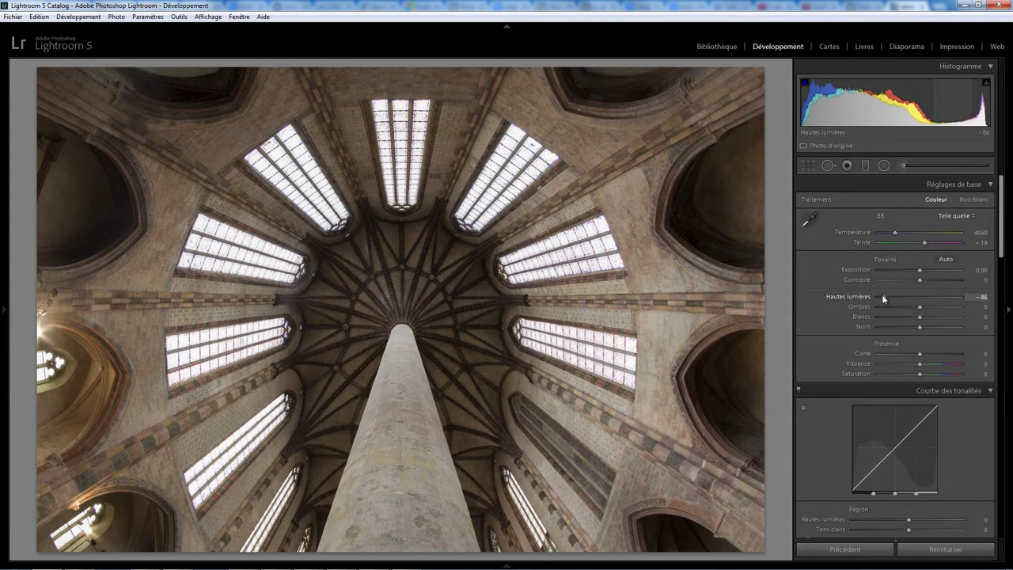
{"action": "mouse_move", "coordinate": [896, 297]}
{"action": "left_mouse_down"}
{"action": "mouse_move", "coordinate": [932, 294]}
{"action": "mouse_move", "coordinate": [871, 296]}
{"action": "left_mouse_up"}
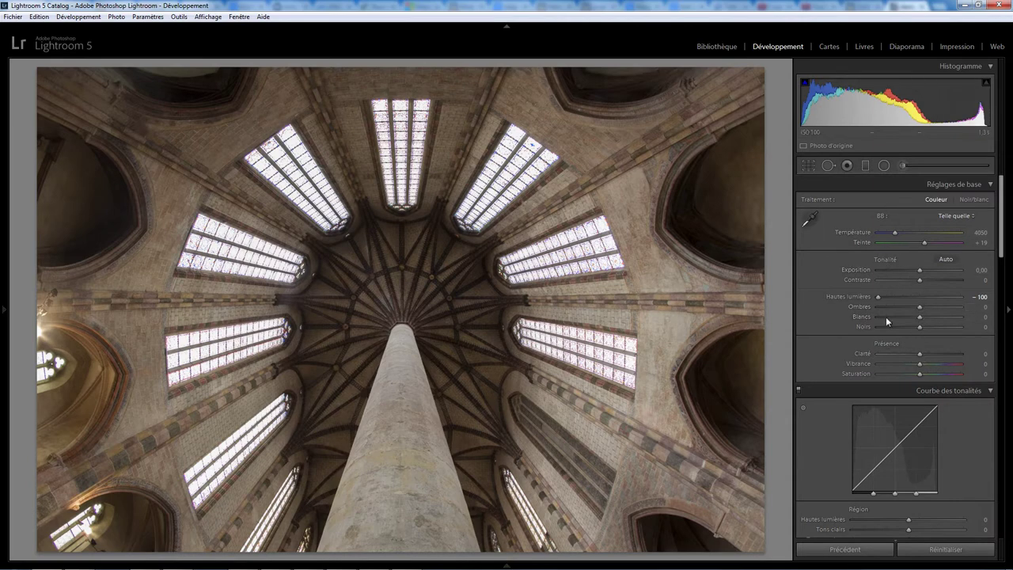
{"action": "left_click", "coordinate": [734, 399]}
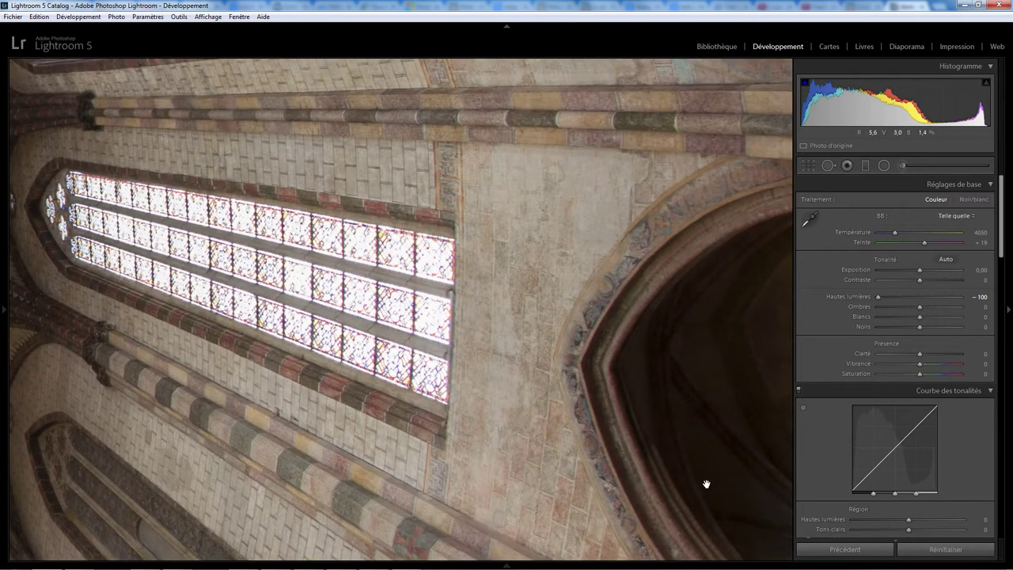
{"action": "left_click", "coordinate": [699, 375]}
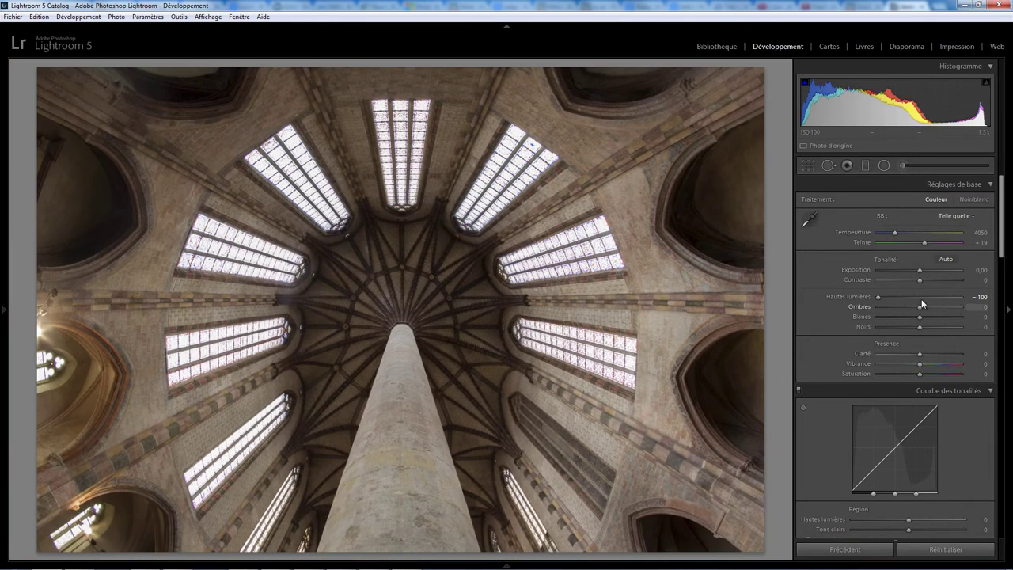
Test Shadows at +78, reset them to 0, and lower Whites to -26
{"action": "left_click_drag", "start_coordinate": [920, 306], "coordinate": [952, 307]}
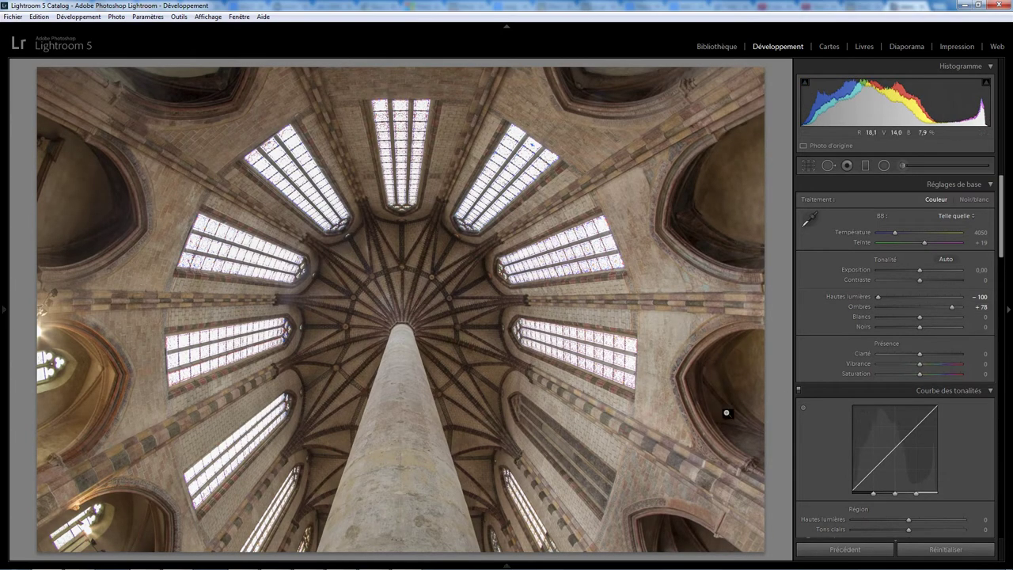
{"action": "double_click", "coordinate": [950, 306]}
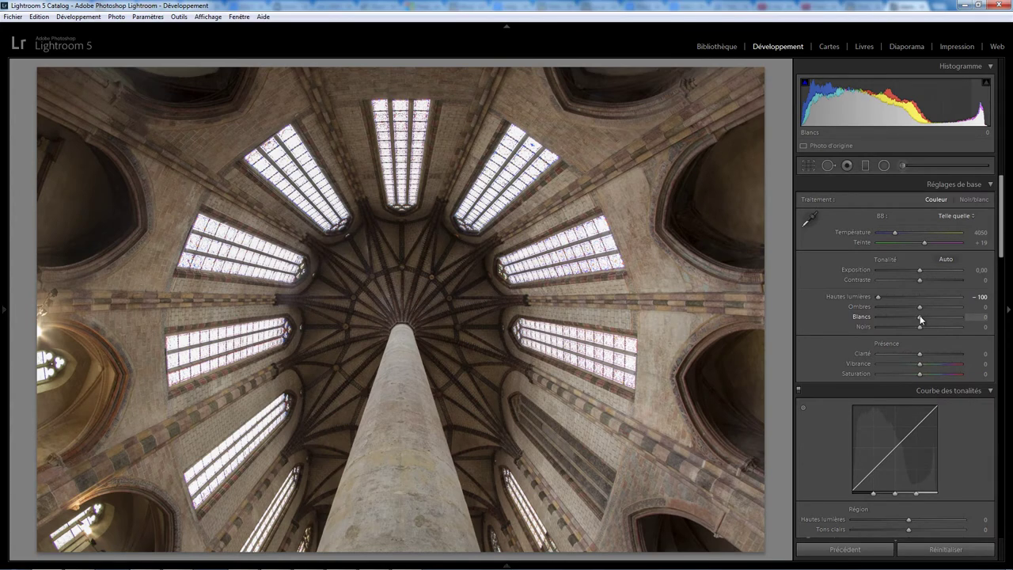
{"action": "left_click_drag", "start_coordinate": [921, 315], "coordinate": [909, 316]}
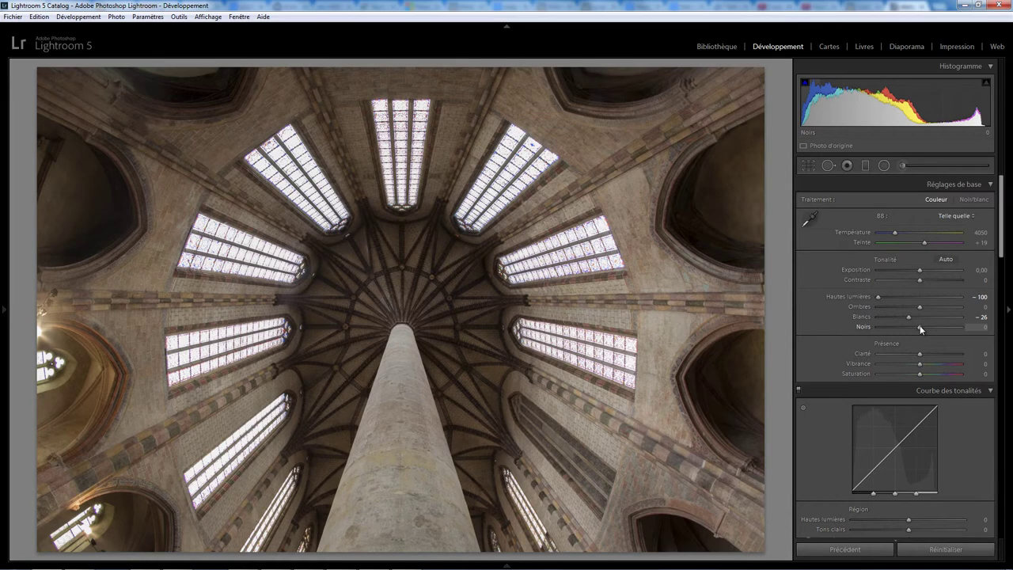
Inspect the upper windows, then set Blacks (Noirs) to +10 using the Alt clipping preview
{"action": "left_click", "coordinate": [219, 92]}
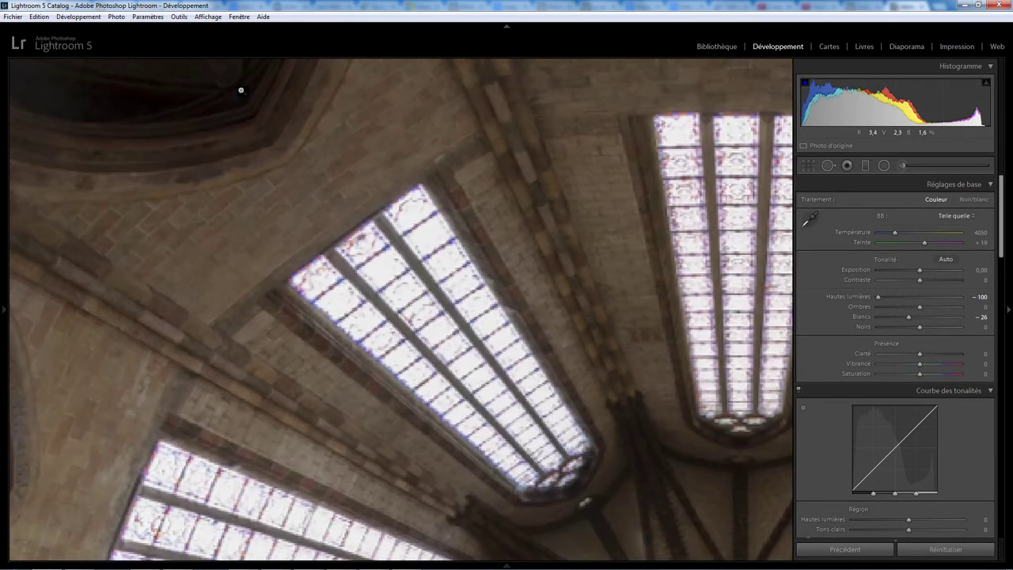
{"action": "left_click", "coordinate": [241, 91]}
{"action": "left_click_drag", "start_coordinate": [919, 325], "coordinate": [938, 326]}
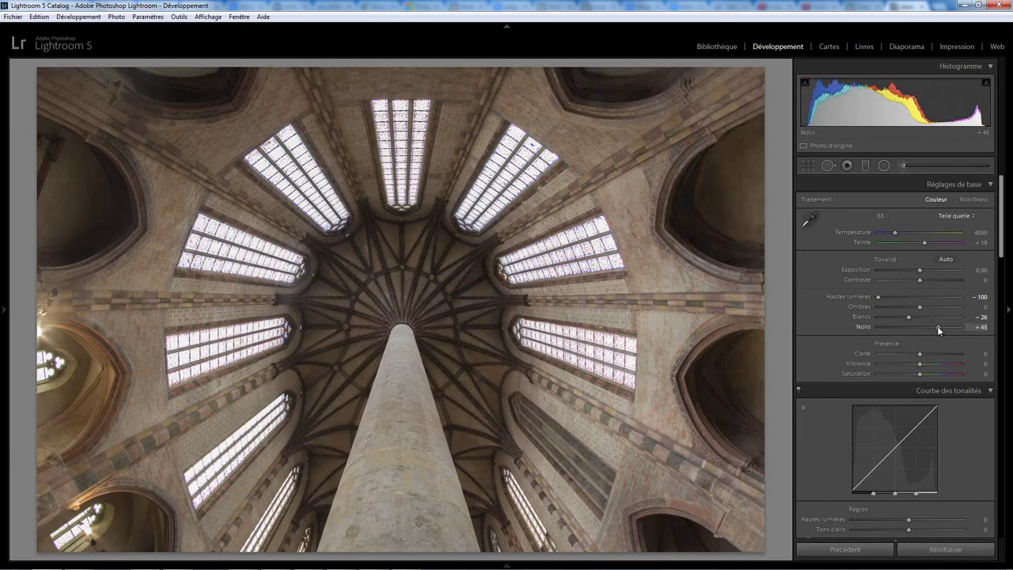
{"action": "double_click", "coordinate": [937, 326]}
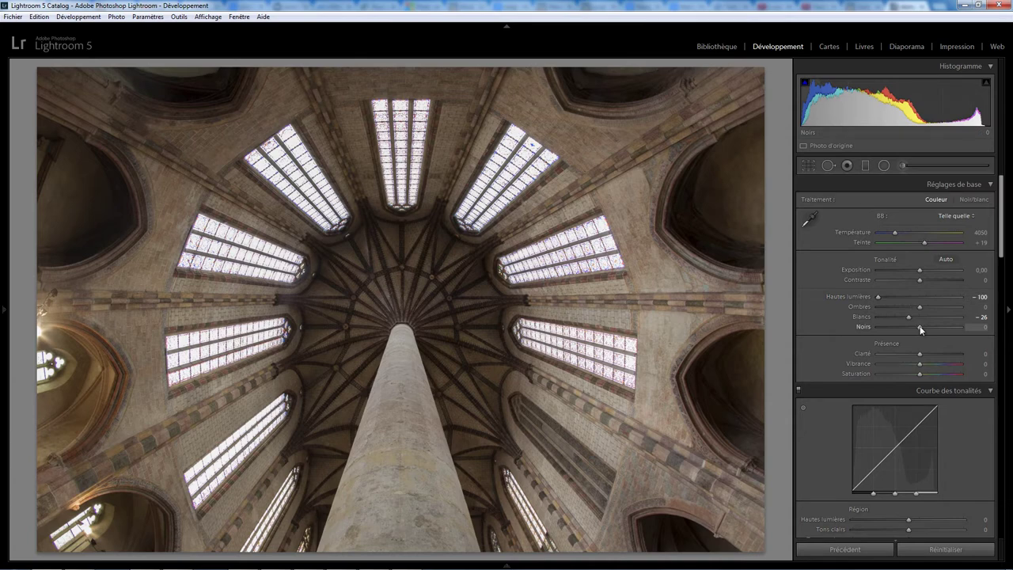
{"action": "key", "text": "alt"}
{"action": "mouse_move", "coordinate": [920, 330]}
{"action": "left_mouse_down"}
{"action": "mouse_move", "coordinate": [897, 328]}
{"action": "mouse_move", "coordinate": [922, 327]}
{"action": "left_mouse_up"}
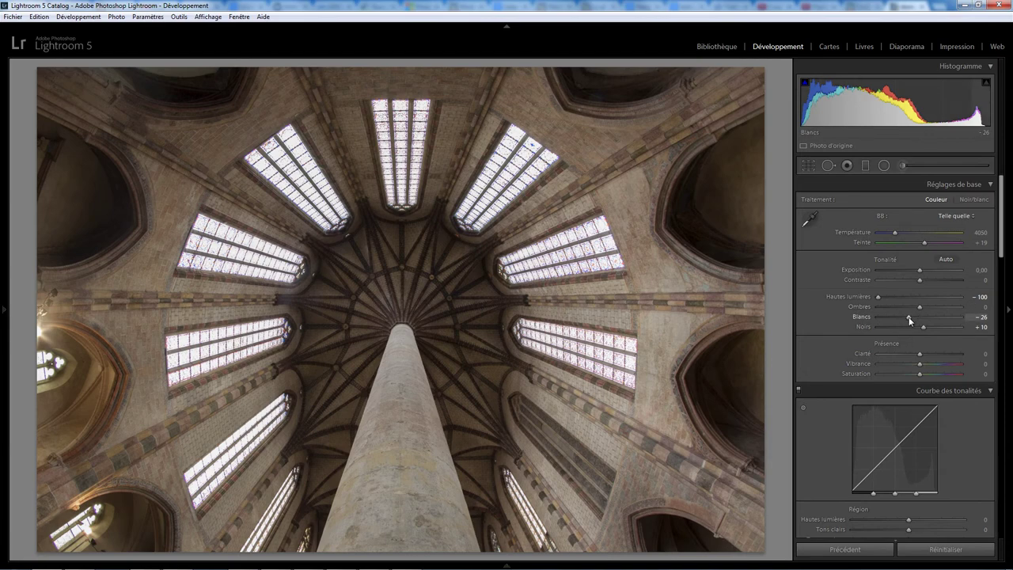
Check Whites clipping at +22 with the Alt preview, then reset Whites to 0
{"action": "key", "text": "alt"}
{"action": "mouse_move", "coordinate": [908, 317]}
{"action": "left_mouse_down"}
{"action": "mouse_move", "coordinate": [946, 314]}
{"action": "mouse_move", "coordinate": [925, 319]}
{"action": "left_mouse_up"}
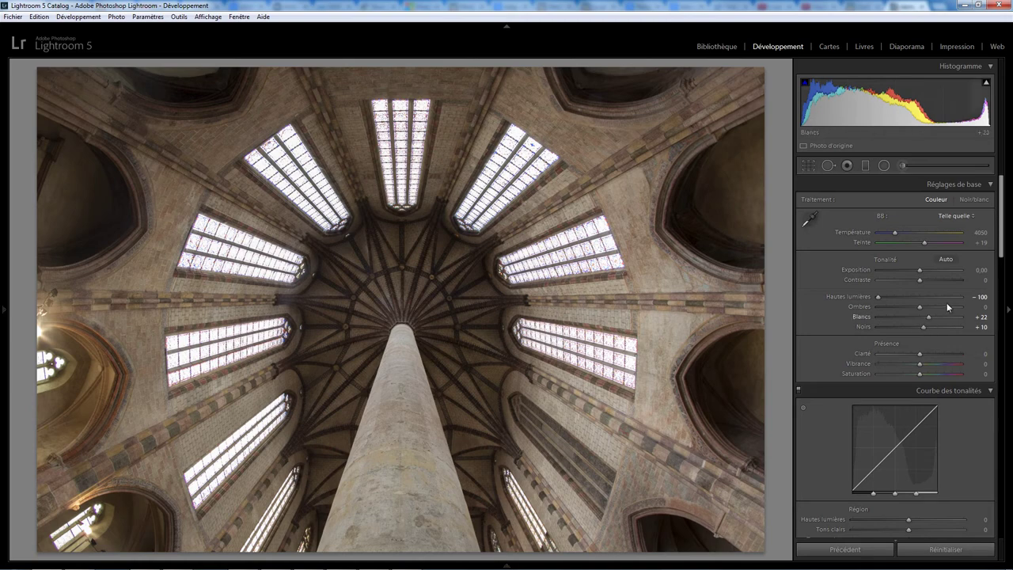
{"action": "double_click", "coordinate": [929, 318]}
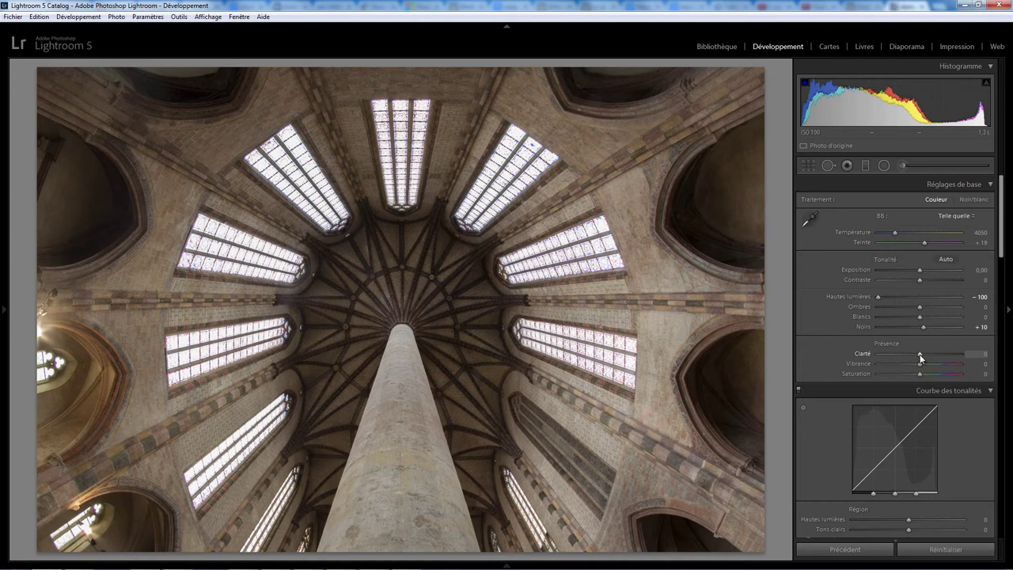
Compare Clarity (Clarté) at -100, then set it to +36
{"action": "left_click_drag", "start_coordinate": [919, 352], "coordinate": [870, 355]}
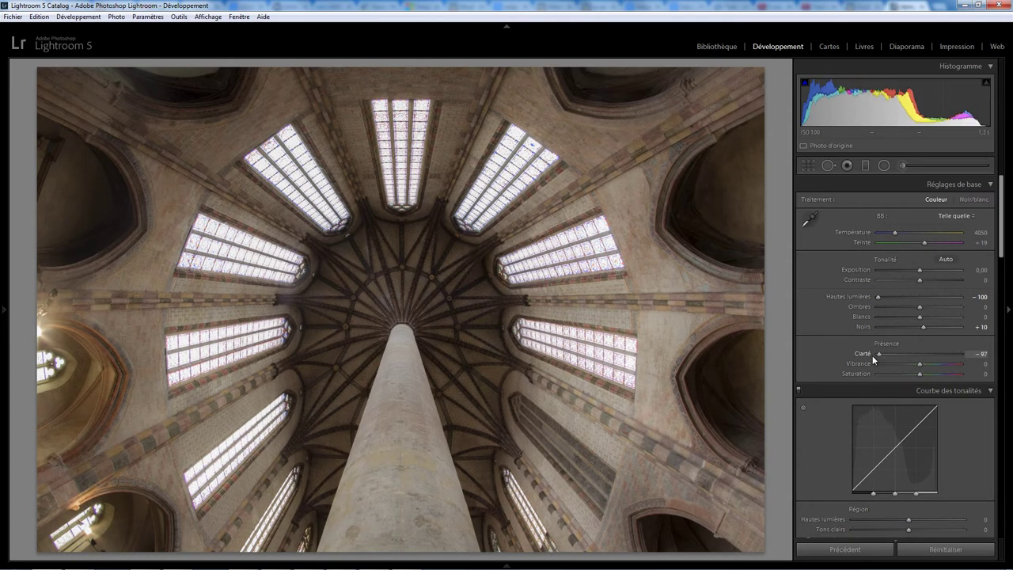
{"action": "mouse_move", "coordinate": [876, 354]}
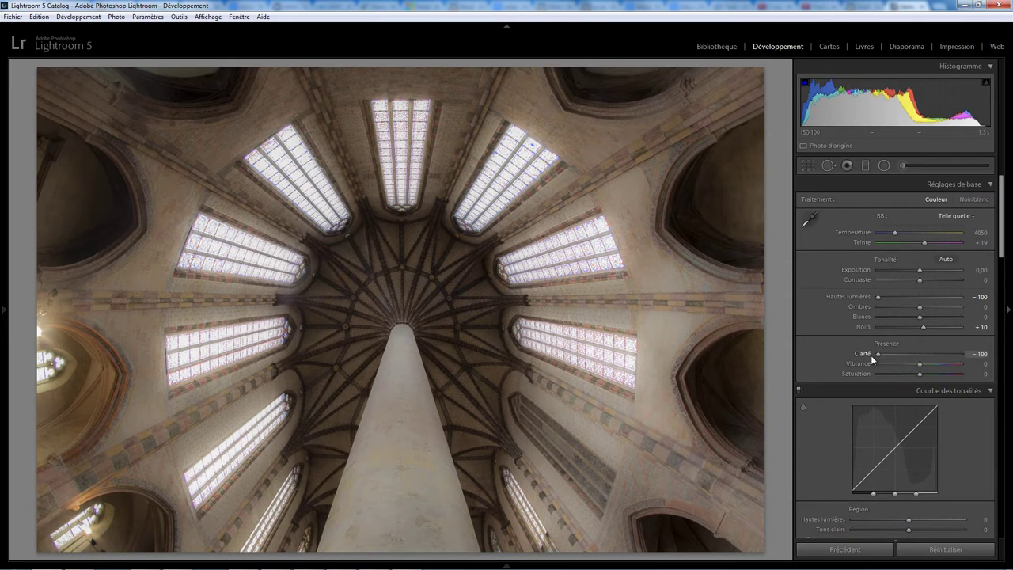
{"action": "mouse_move", "coordinate": [878, 357]}
{"action": "left_mouse_down"}
{"action": "mouse_move", "coordinate": [982, 353]}
{"action": "mouse_move", "coordinate": [926, 353]}
{"action": "mouse_move", "coordinate": [934, 357]}
{"action": "left_mouse_up"}
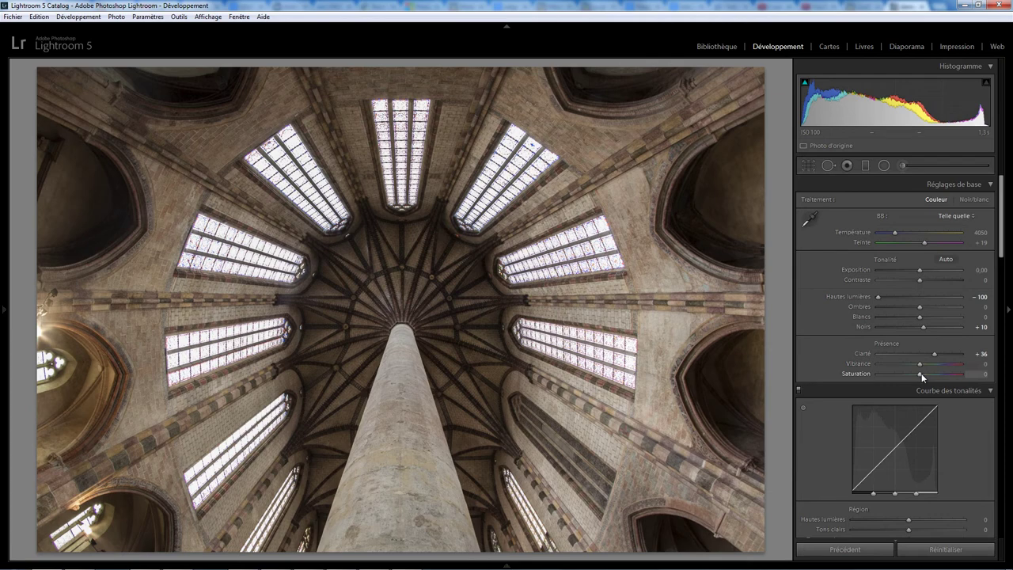
Compare Saturation and Vibrance at +100, leaving Saturation at 0 and Vibrance at +32
{"action": "left_click_drag", "start_coordinate": [921, 373], "coordinate": [961, 373]}
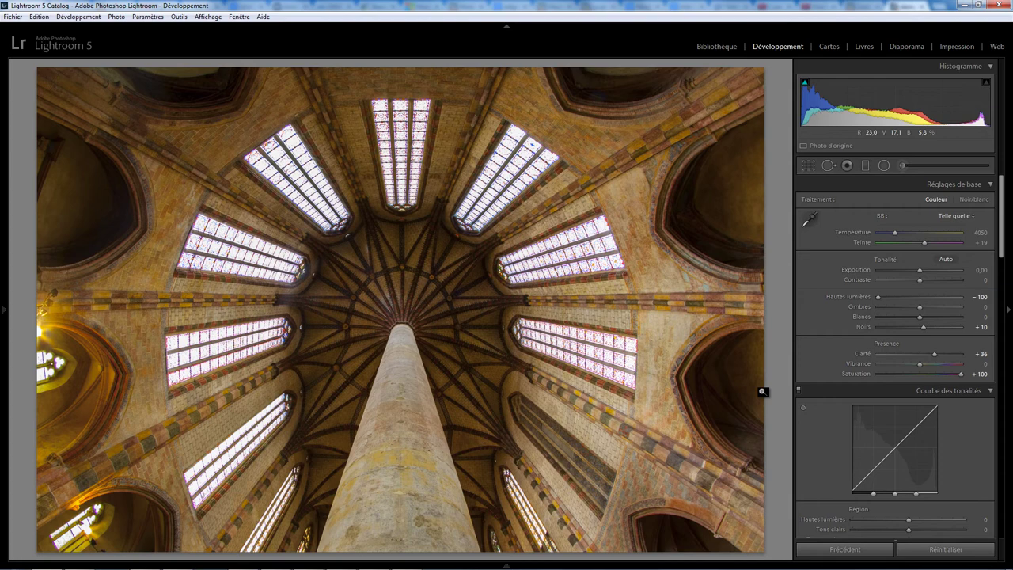
{"action": "double_click", "coordinate": [963, 374]}
{"action": "left_click_drag", "start_coordinate": [918, 364], "coordinate": [971, 365]}
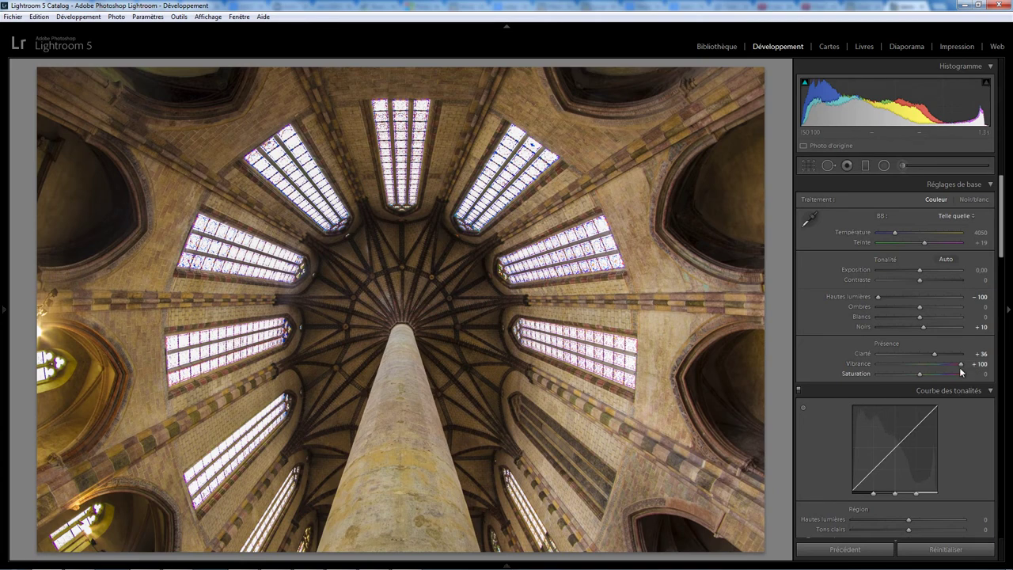
{"action": "left_click_drag", "start_coordinate": [961, 364], "coordinate": [928, 368]}
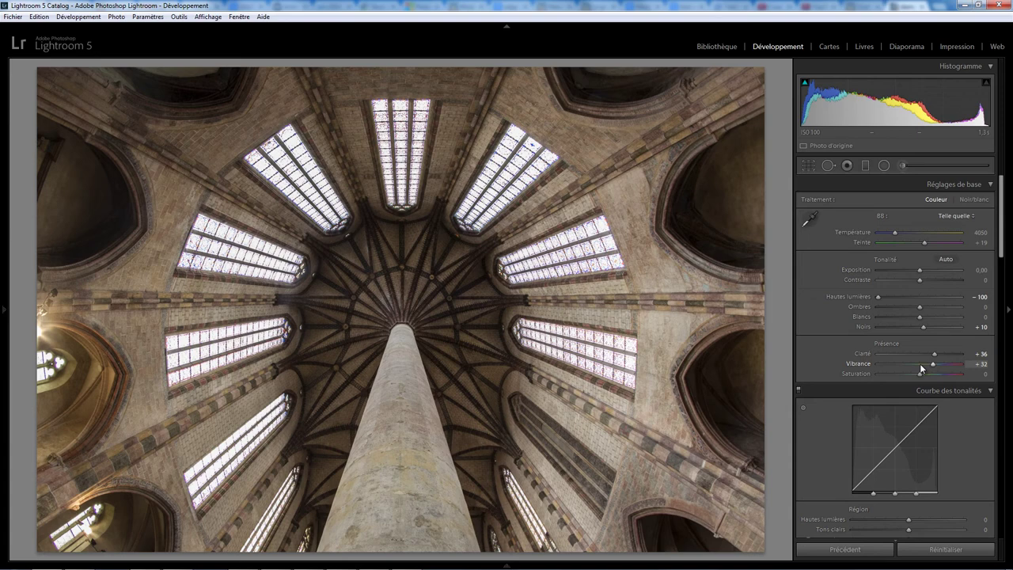
Raise Vibrance to +66 and lower Clarity to +26
{"action": "left_click_drag", "start_coordinate": [933, 364], "coordinate": [946, 365]}
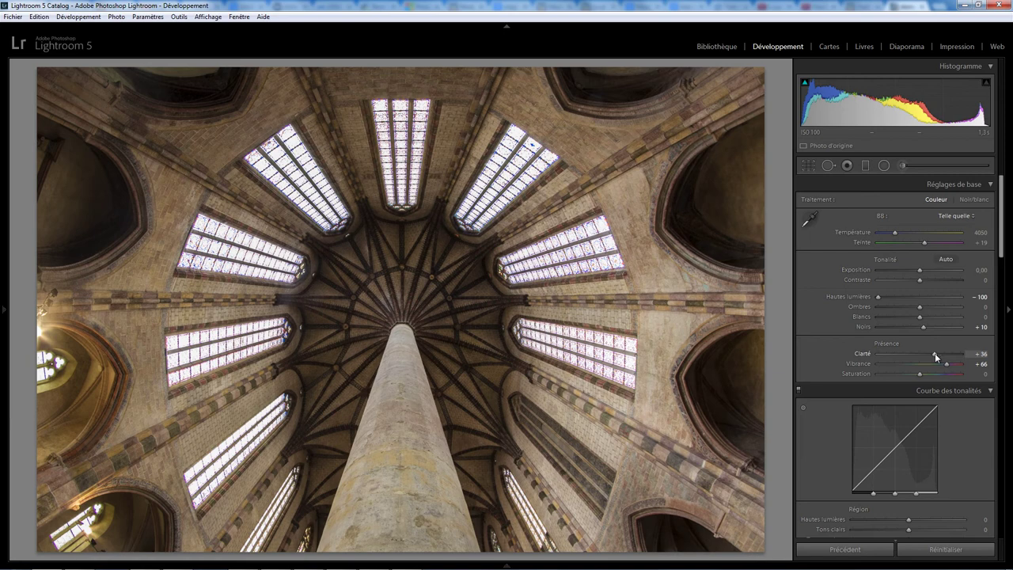
{"action": "key", "text": "shift"}
{"action": "mouse_move", "coordinate": [927, 358]}
{"action": "left_mouse_down"}
{"action": "mouse_move", "coordinate": [811, 358]}
{"action": "mouse_move", "coordinate": [965, 351]}
{"action": "left_mouse_up"}
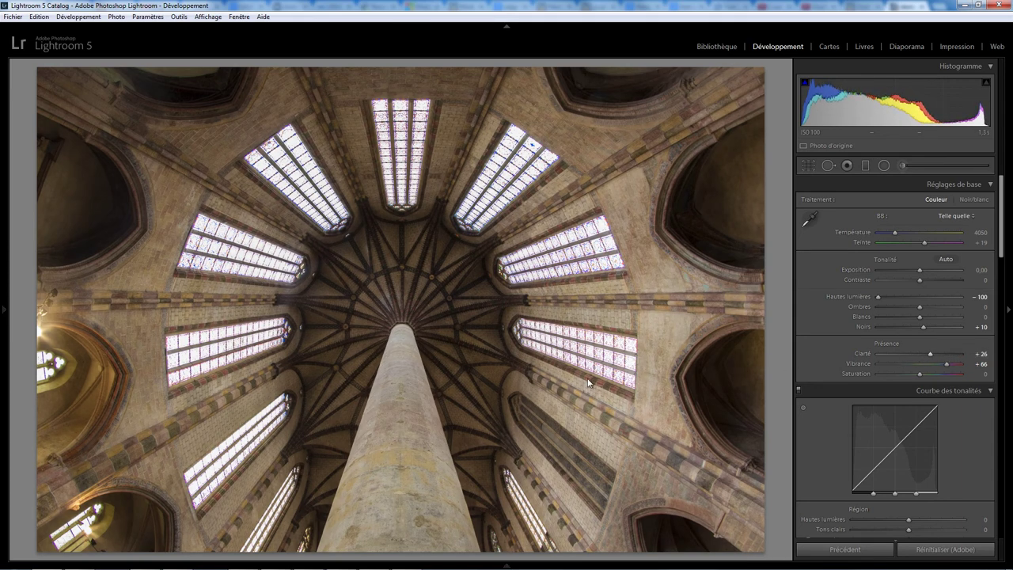